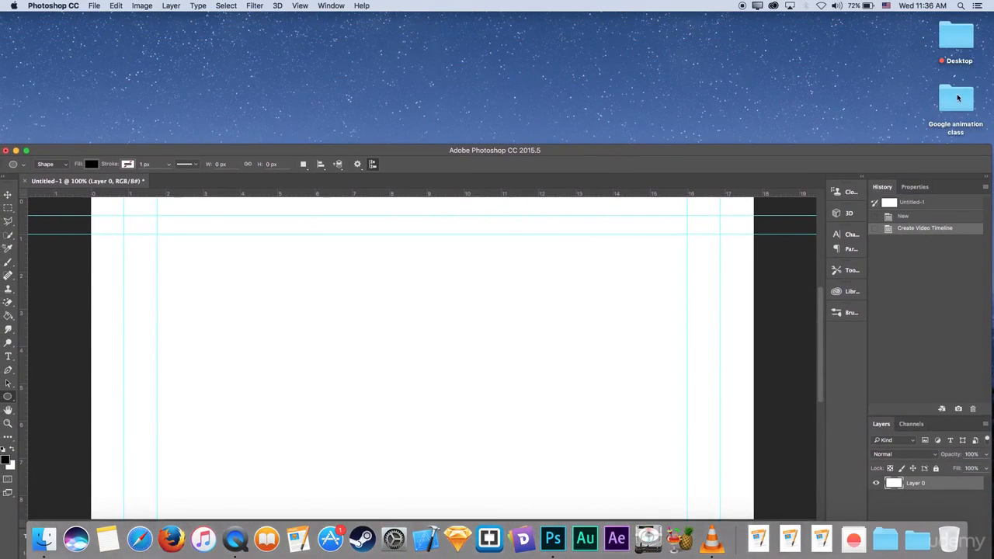
# - Place Google logo.png from the desktop's Google animation class folder into the open document and enlarge the editor window to fill the screen
pyautogui.doubleClick(957, 98)
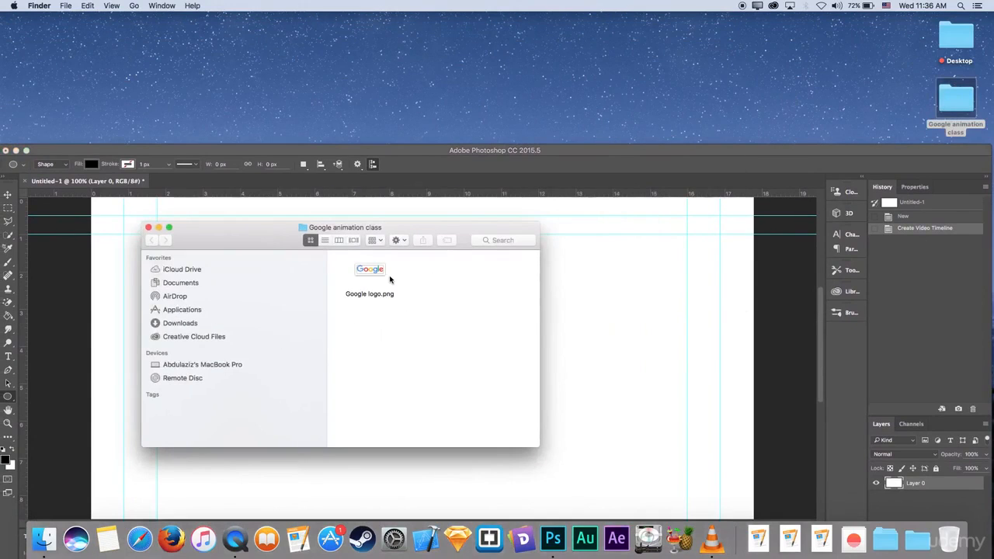
pyautogui.moveTo(436, 227); pyautogui.dragTo(765, 74)
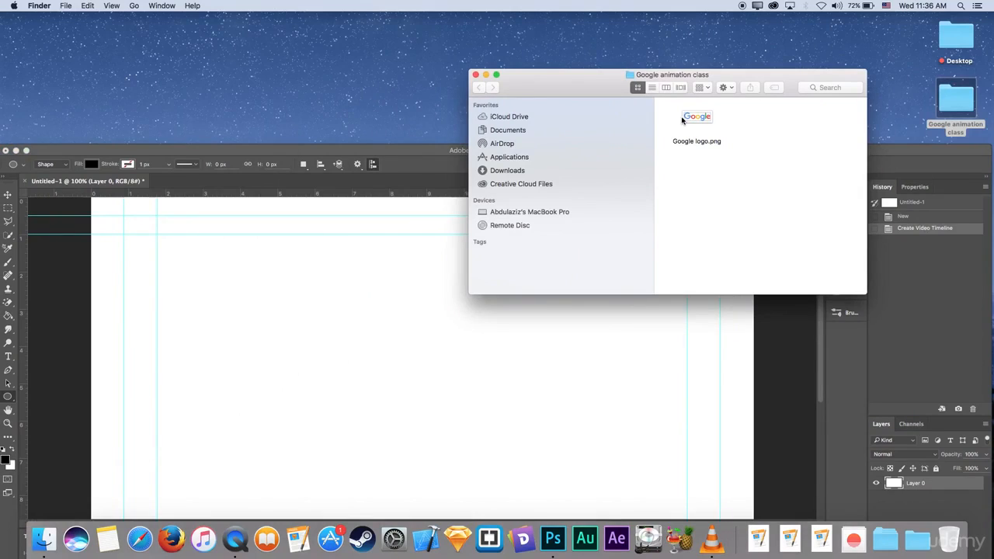
pyautogui.moveTo(693, 116); pyautogui.dragTo(392, 362)
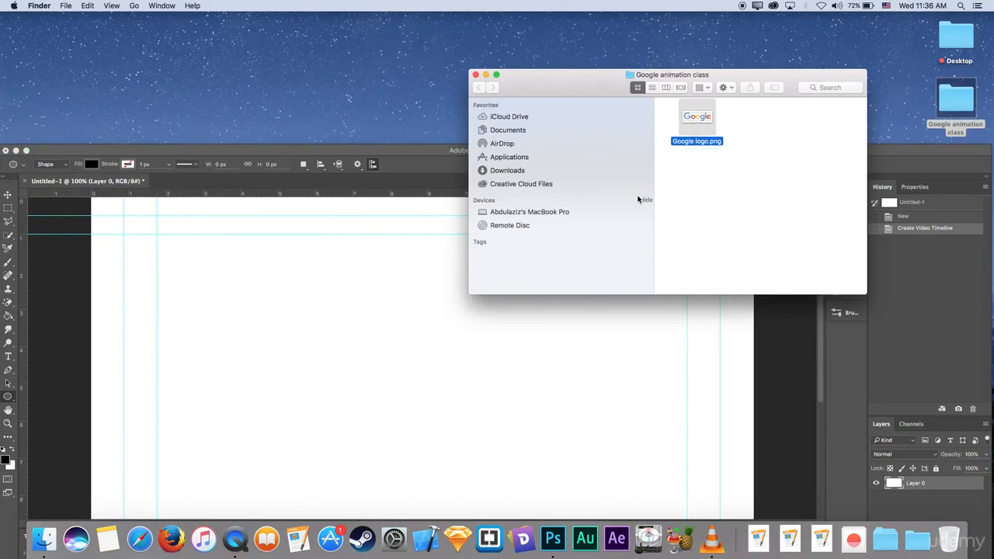
pyautogui.moveTo(692, 119); pyautogui.dragTo(350, 362)
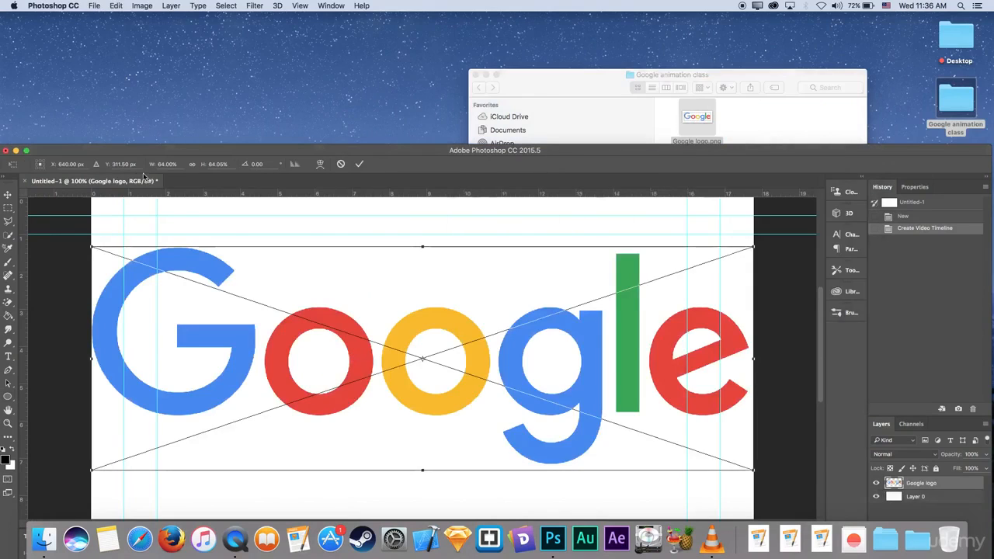
pyautogui.click(27, 150)
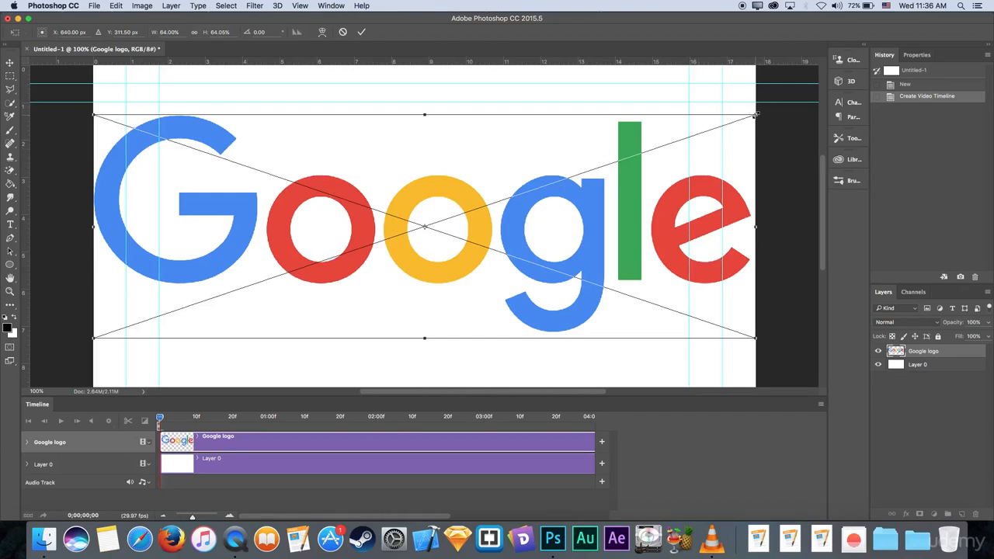
# - Scale the placed logo proportionally to about 36%, centre it on the canvas at X 640, Y 360 px, and apply the placement
pyautogui.moveTo(755, 115); pyautogui.dragTo(611, 163)
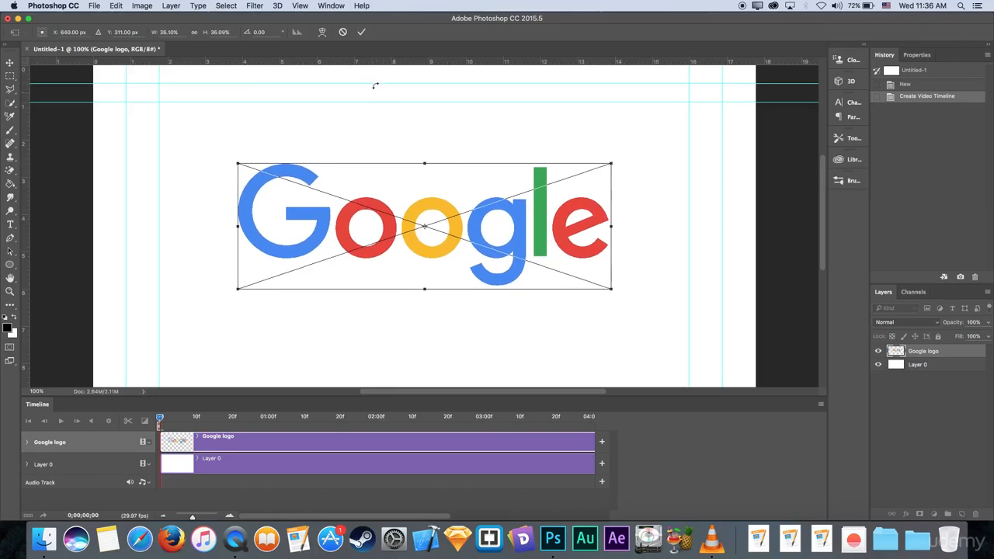
pyautogui.moveTo(467, 186); pyautogui.dragTo(471, 218)
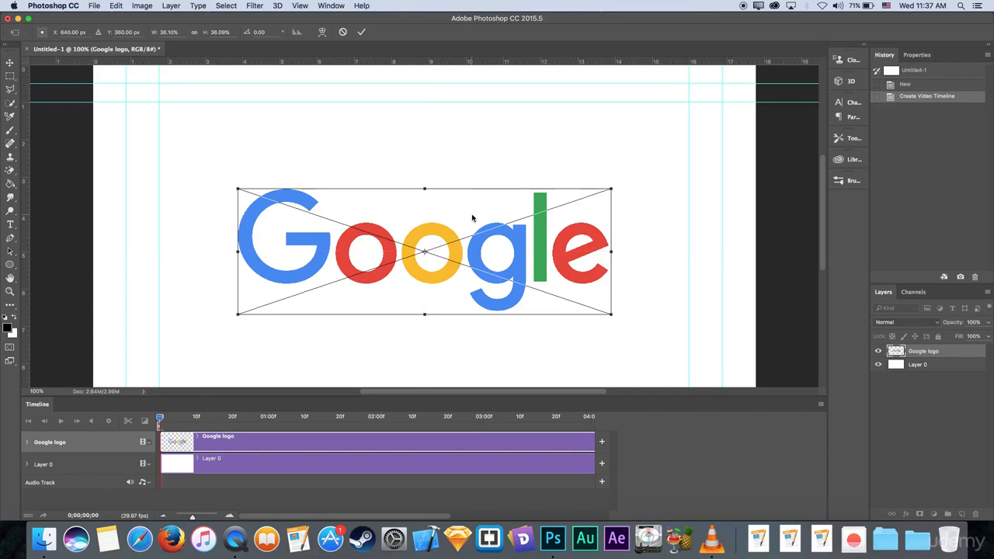
pyautogui.press('super+minus')
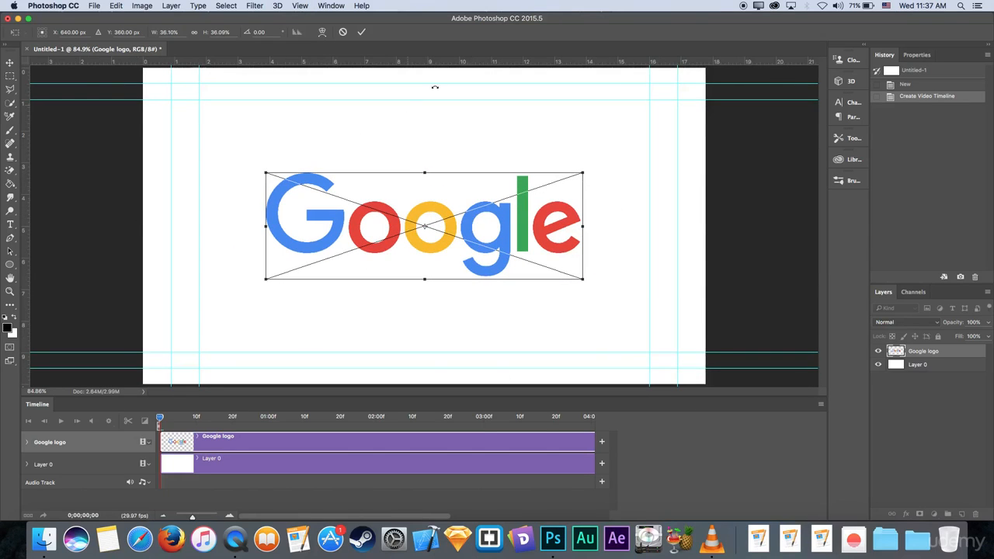
pyautogui.click(362, 32)
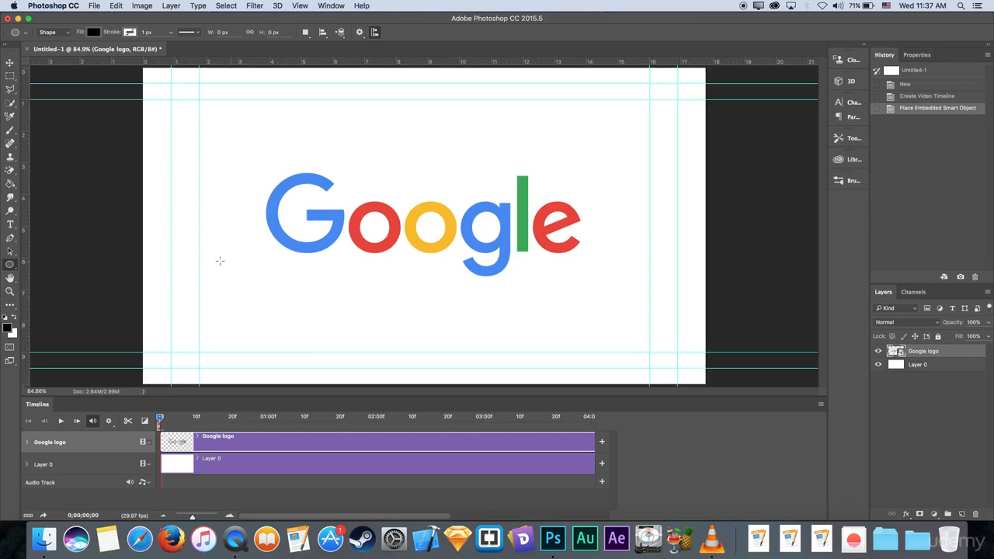
# - Draw a black filled circle 36 px across just below the logo's letter G with the Ellipse tool
pyautogui.click(10, 265)
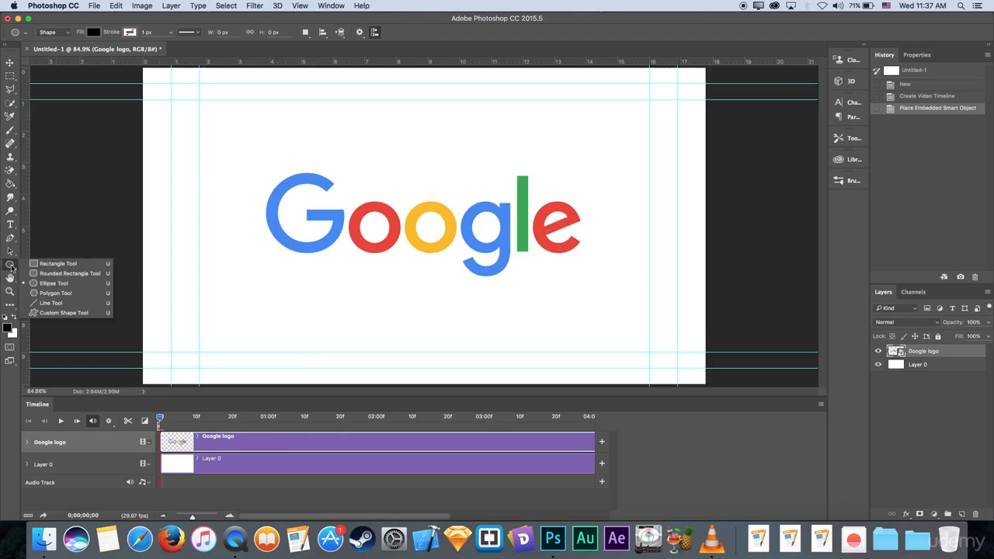
pyautogui.click(58, 284)
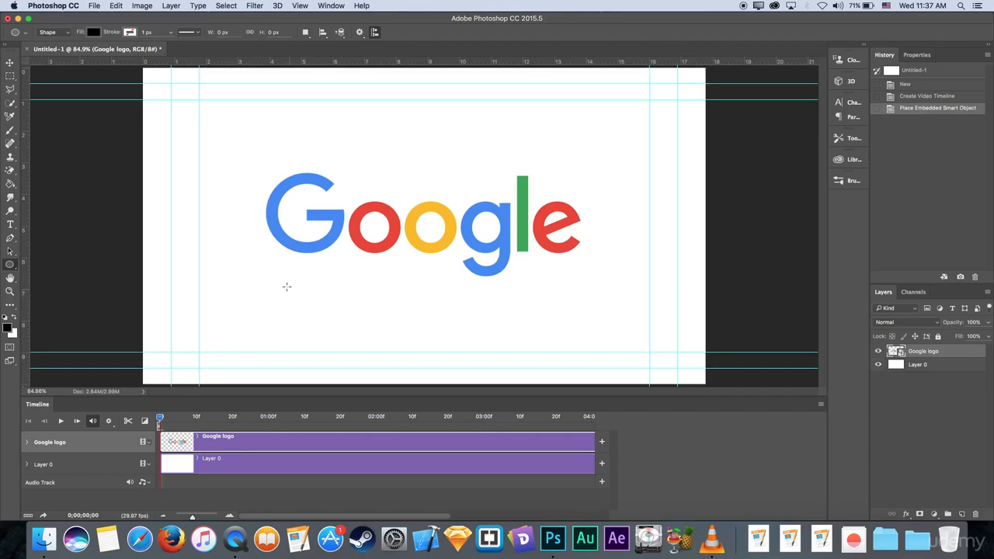
pyautogui.moveTo(281, 283); pyautogui.dragTo(298, 302)
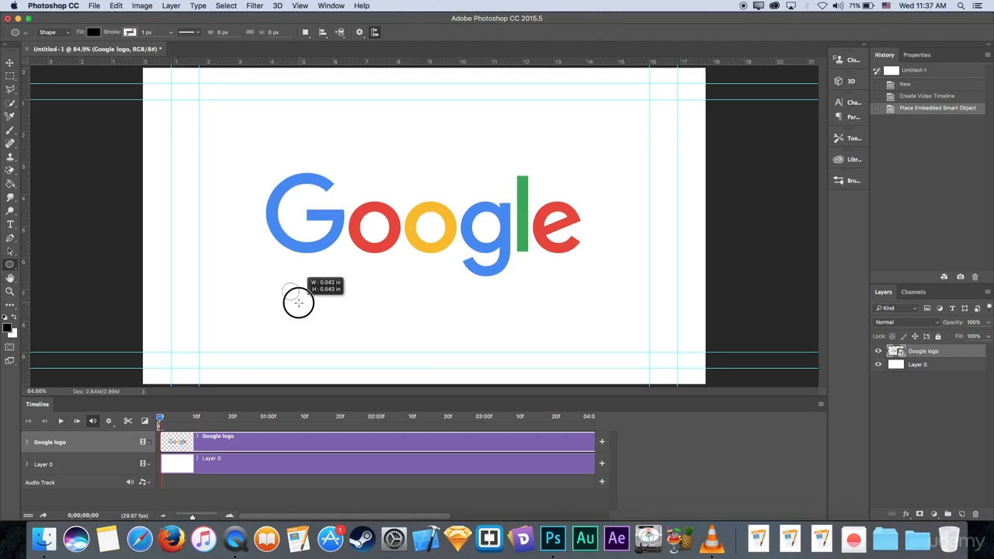
pyautogui.moveTo(298, 302)
pyautogui.mouseDown()
pyautogui.moveTo(292, 290)
pyautogui.moveTo(289, 302)
pyautogui.mouseUp()
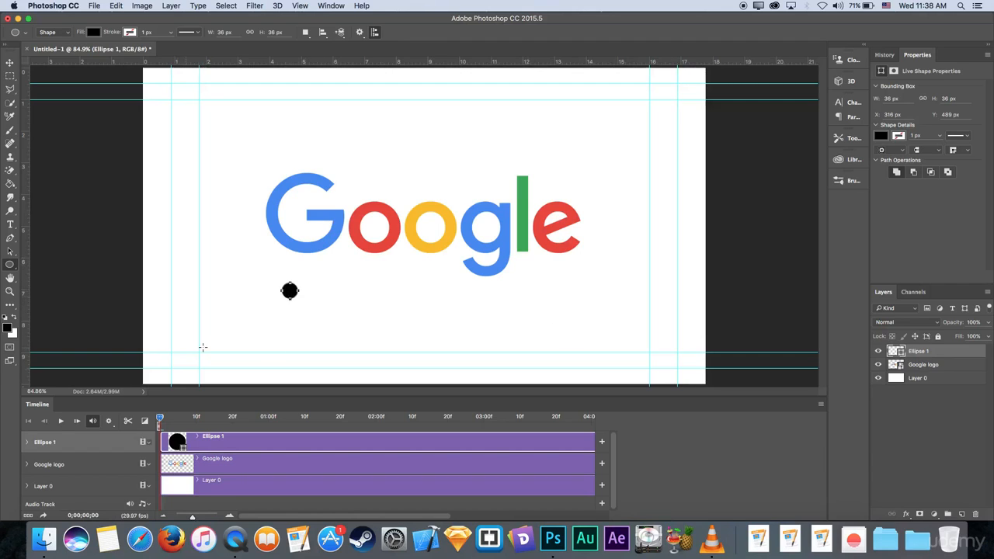
# - Convert the Ellipse 1 layer to a smart object and check which properties of it can be animated
pyautogui.click(27, 443)
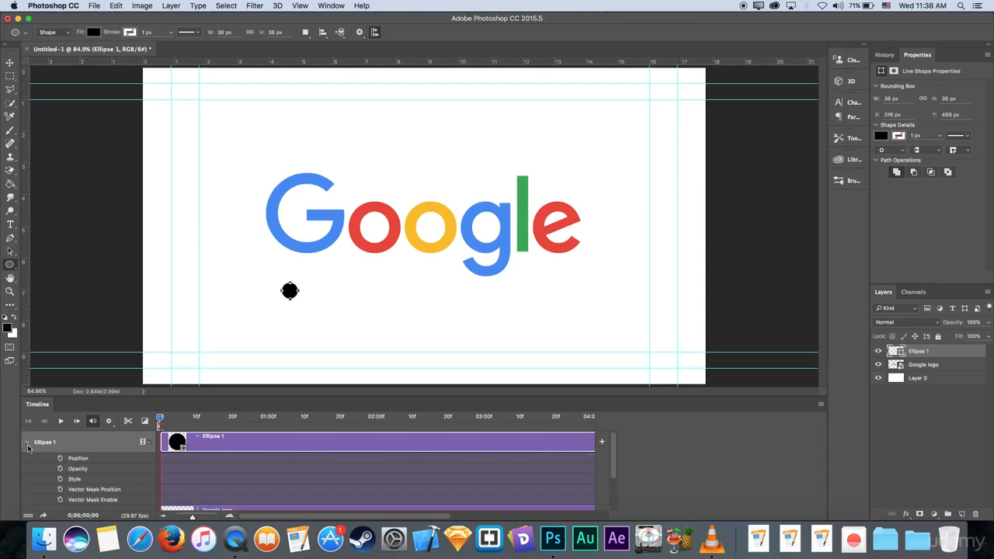
pyautogui.click(27, 444)
pyautogui.rightClick(948, 354)
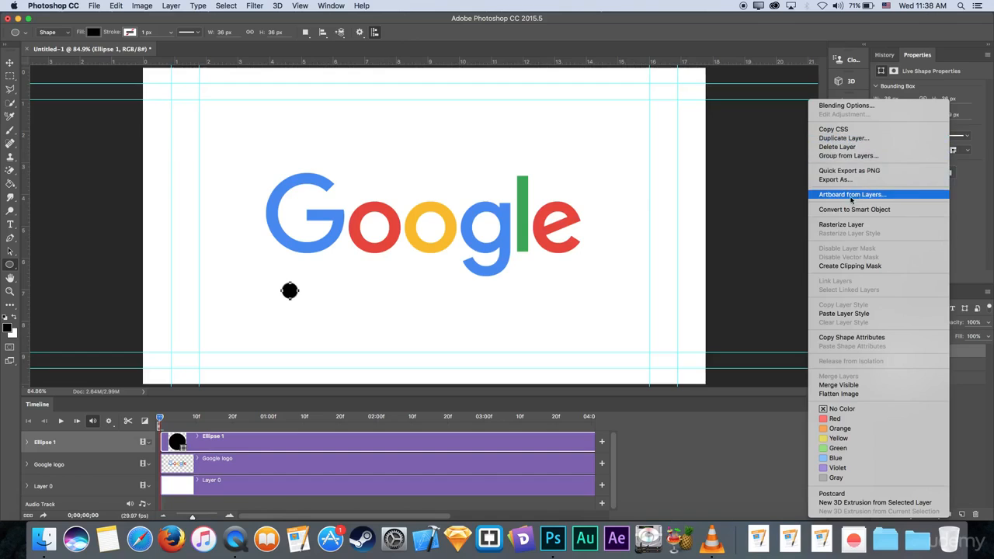
pyautogui.click(970, 356)
pyautogui.rightClick(942, 358)
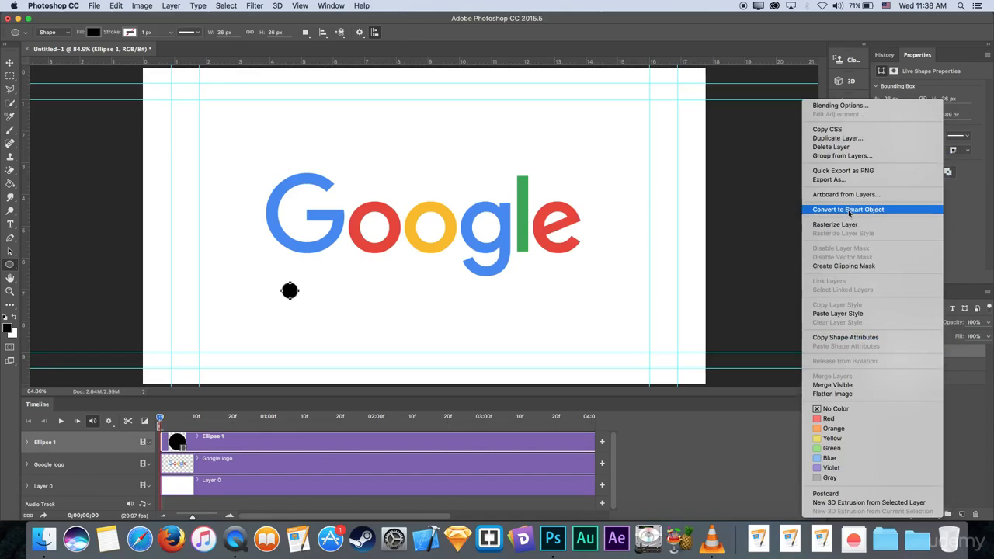
pyautogui.click(837, 210)
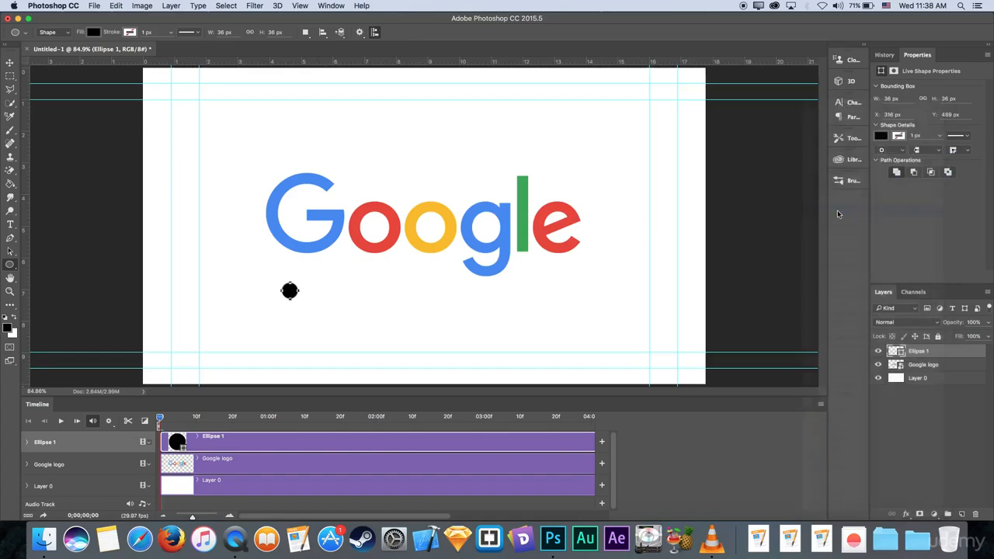
pyautogui.click(27, 441)
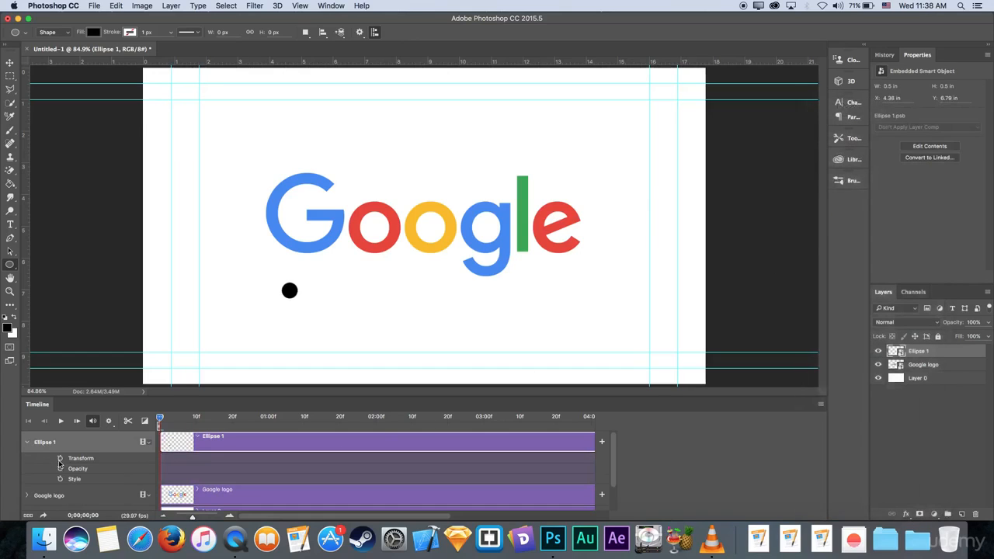
pyautogui.click(27, 442)
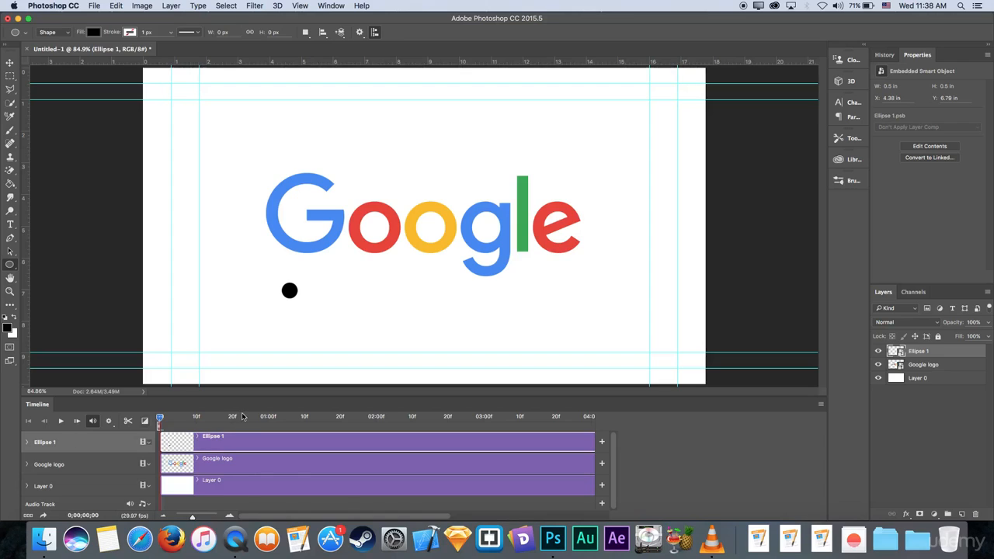
# - Move the black circle slightly right and down with the Move tool, to about X 4.79, Y 6.94 in
pyautogui.click(10, 62)
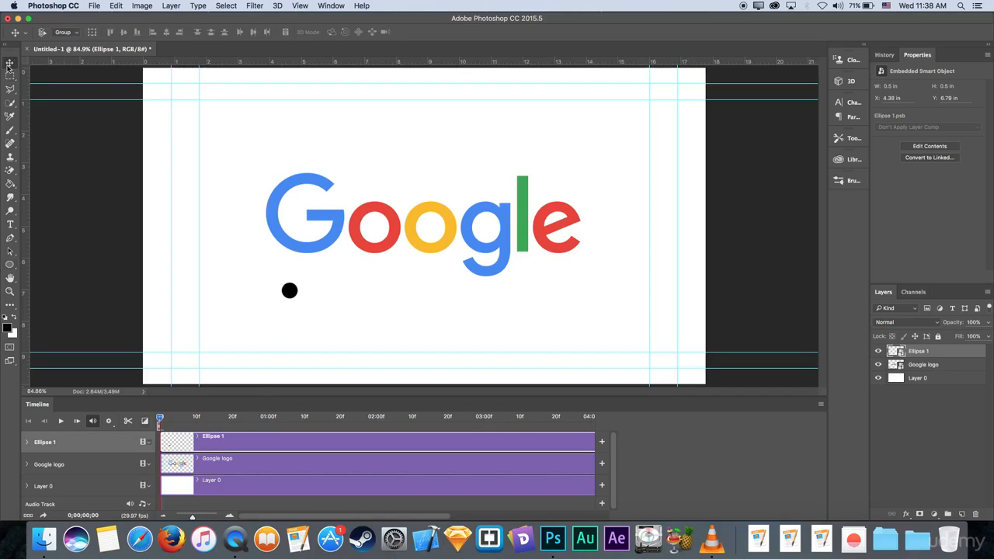
pyautogui.click(301, 298)
pyautogui.moveTo(295, 292); pyautogui.dragTo(314, 302)
# - Hide the Google logo layer and make Ellipse 1 the active layer
pyautogui.click(920, 365)
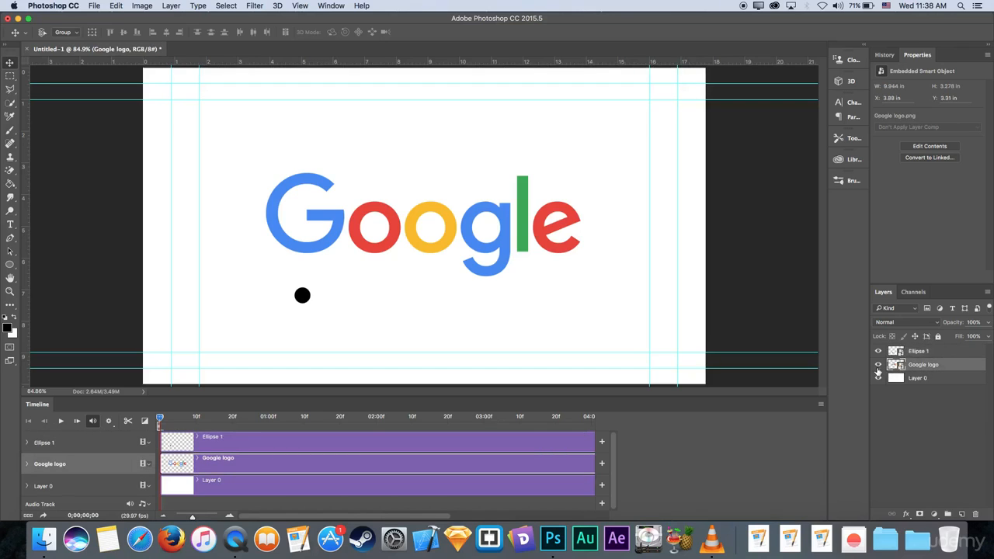
pyautogui.click(877, 365)
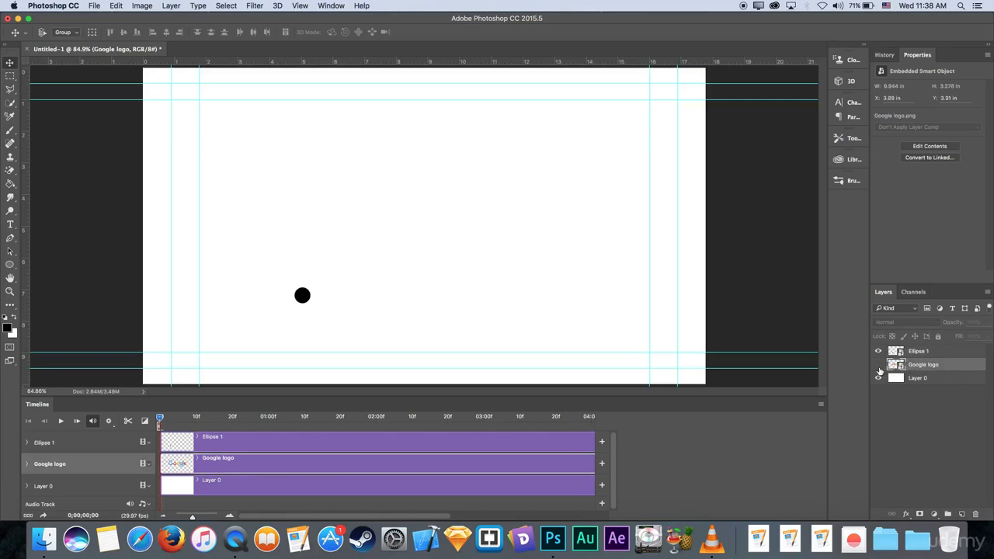
pyautogui.click(916, 352)
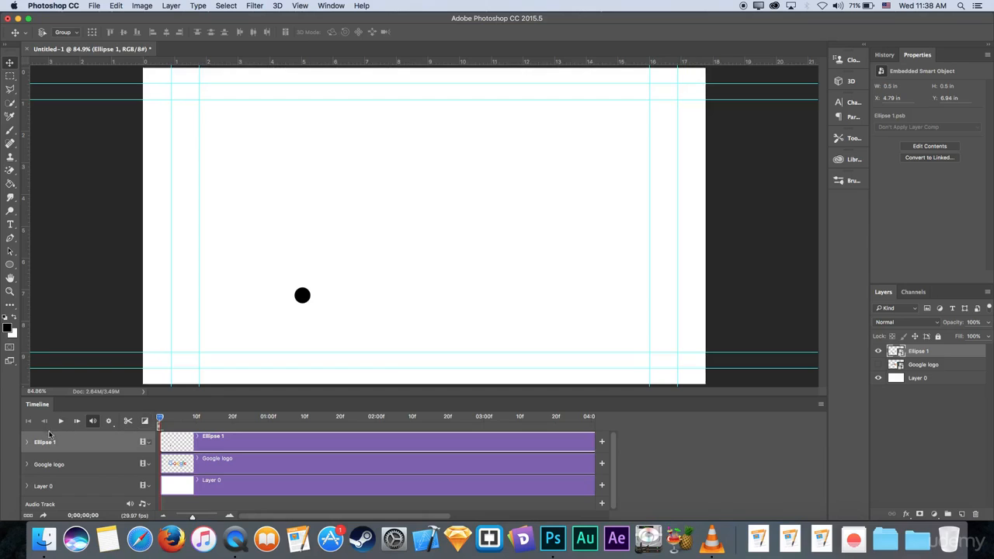
# - Keyframe the circle's Transform at frames 0 and 10, moving it straight up beyond the canvas's upper edge (Y -0.5 in) at frame 0
pyautogui.click(26, 443)
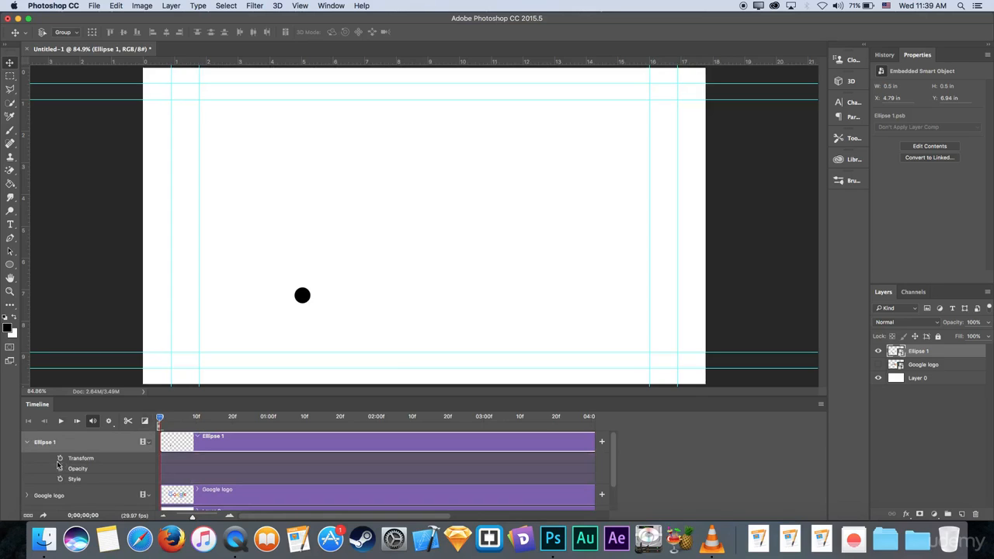
pyautogui.click(60, 459)
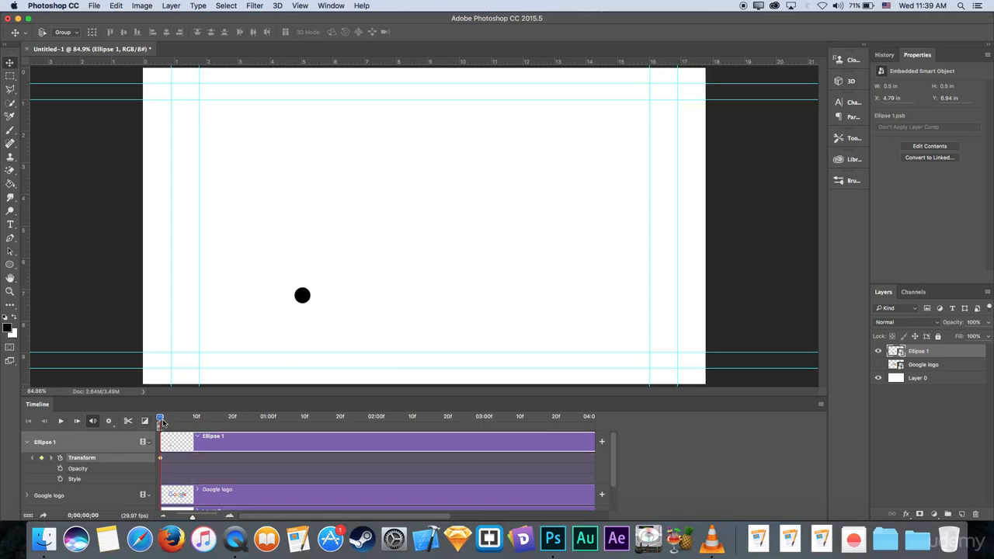
pyautogui.moveTo(161, 420); pyautogui.dragTo(196, 420)
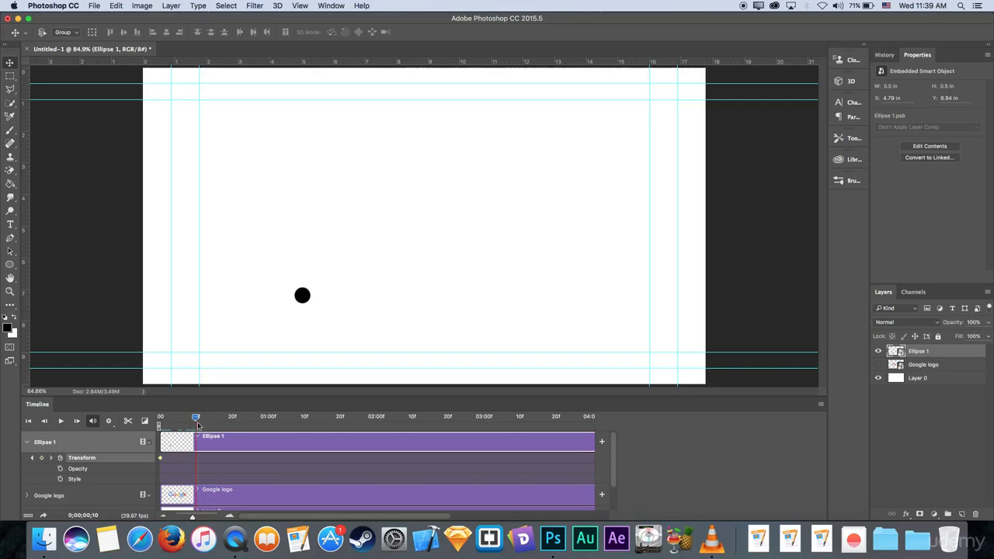
pyautogui.click(41, 458)
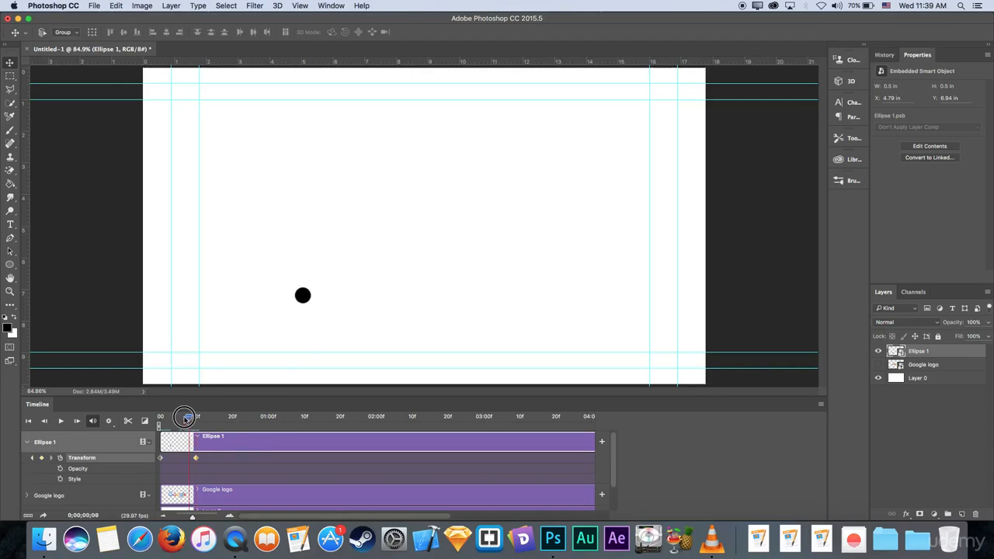
pyautogui.moveTo(195, 417); pyautogui.dragTo(149, 418)
pyautogui.moveTo(306, 302); pyautogui.dragTo(302, 62)
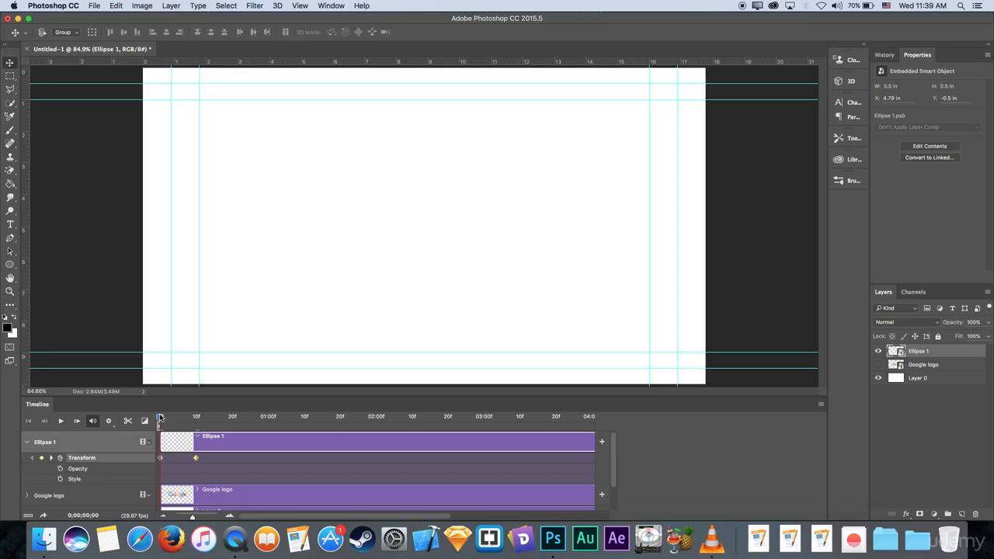
# - At the frame 10 keyframe, move the circle straight down to about Y 8.5 in, near the lower guides
pyautogui.moveTo(159, 417); pyautogui.dragTo(196, 441)
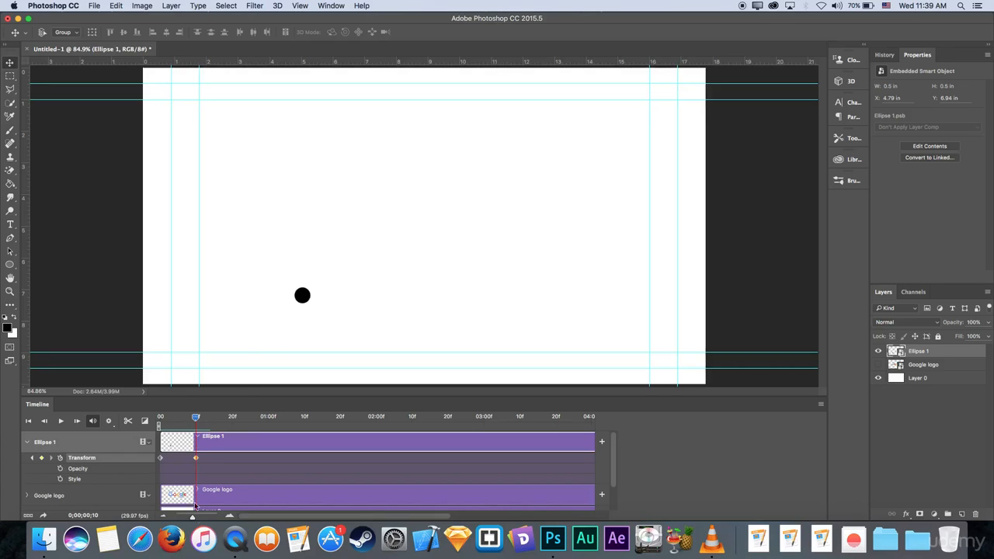
pyautogui.moveTo(192, 517); pyautogui.dragTo(196, 517)
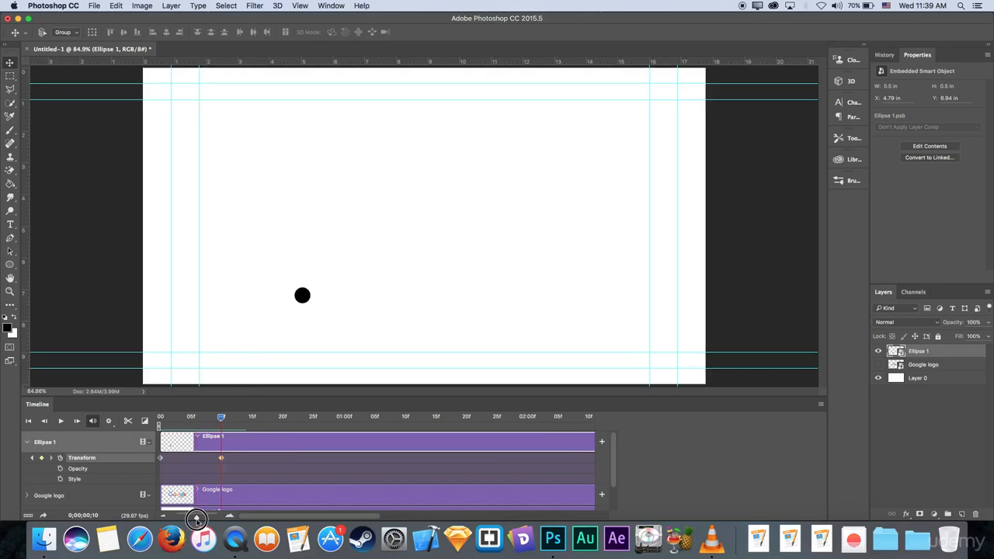
pyautogui.moveTo(221, 416)
pyautogui.mouseDown()
pyautogui.moveTo(128, 418)
pyautogui.moveTo(221, 423)
pyautogui.mouseUp()
pyautogui.moveTo(220, 421)
pyautogui.mouseDown()
pyautogui.moveTo(195, 417)
pyautogui.moveTo(221, 426)
pyautogui.mouseUp()
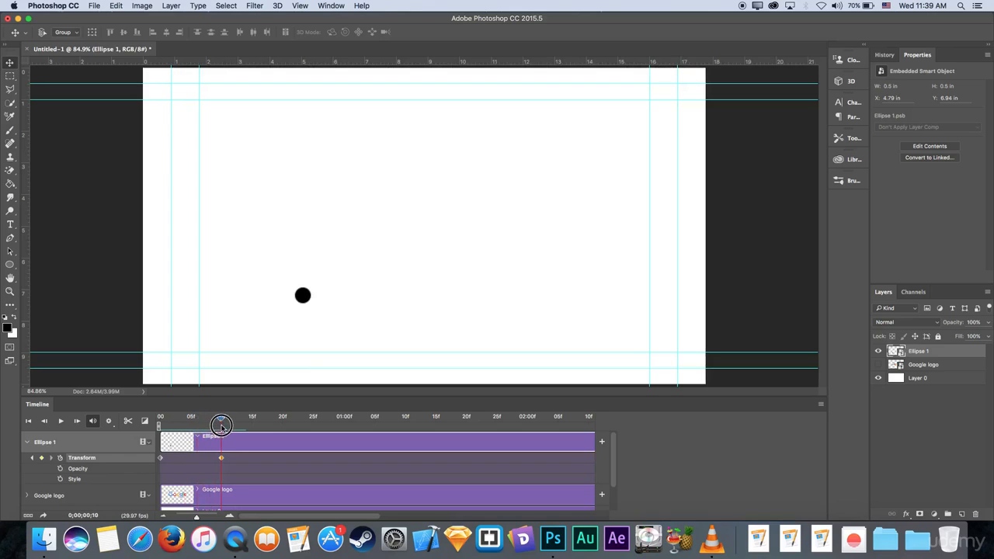
pyautogui.moveTo(309, 308); pyautogui.dragTo(302, 347)
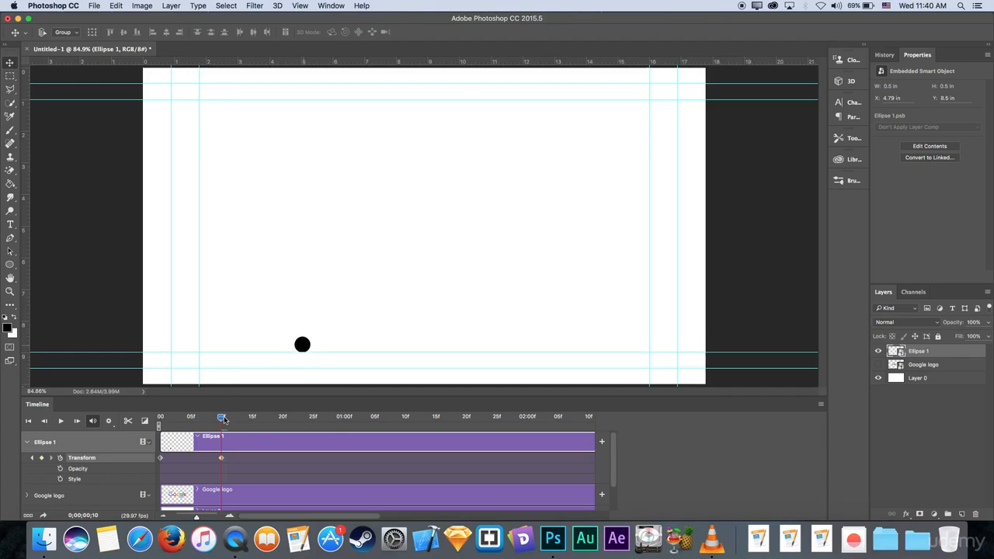
# - Add a Transform keyframe for the circle at frame 9, shift it to frame 3, and play the animation from the start
pyautogui.moveTo(219, 419)
pyautogui.mouseDown()
pyautogui.moveTo(168, 420)
pyautogui.moveTo(215, 425)
pyautogui.mouseUp()
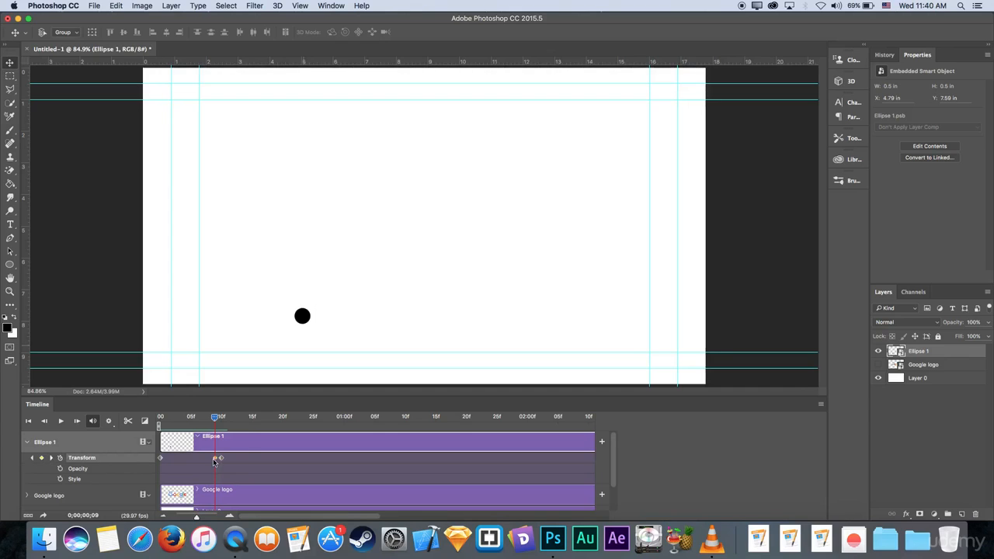
pyautogui.moveTo(220, 458); pyautogui.dragTo(177, 458)
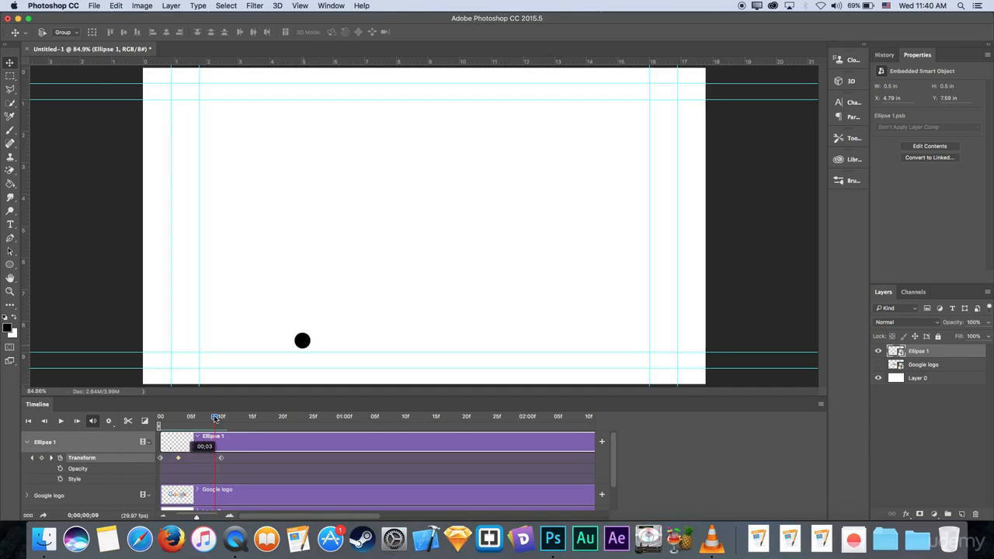
pyautogui.moveTo(205, 419); pyautogui.dragTo(98, 445)
pyautogui.press('space')
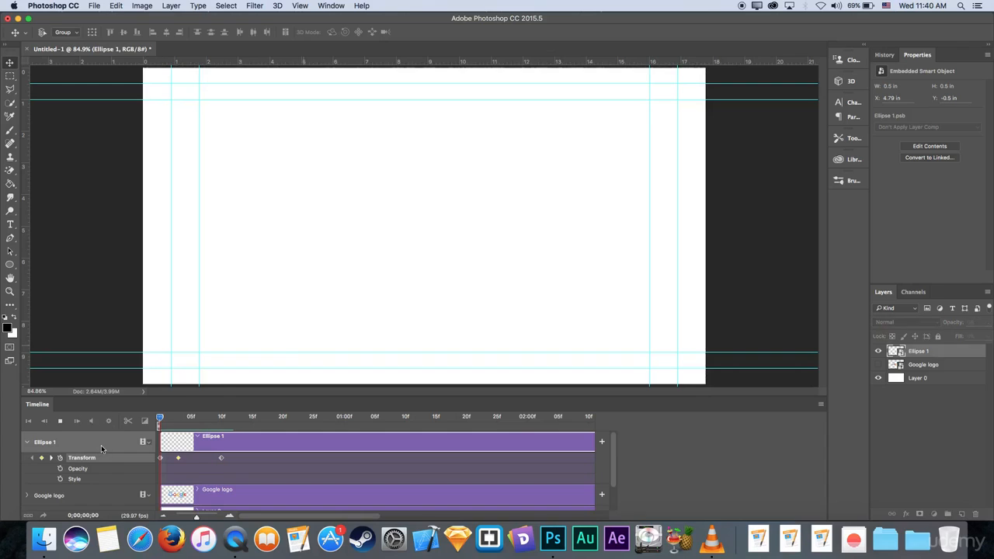
# - Keyframe the circle's Transform at frame 20, moved straight up to about Y 1.83 in, and add a frame 19 keyframe shifted to frame 14
pyautogui.press('space')
pyautogui.moveTo(232, 422); pyautogui.dragTo(285, 438)
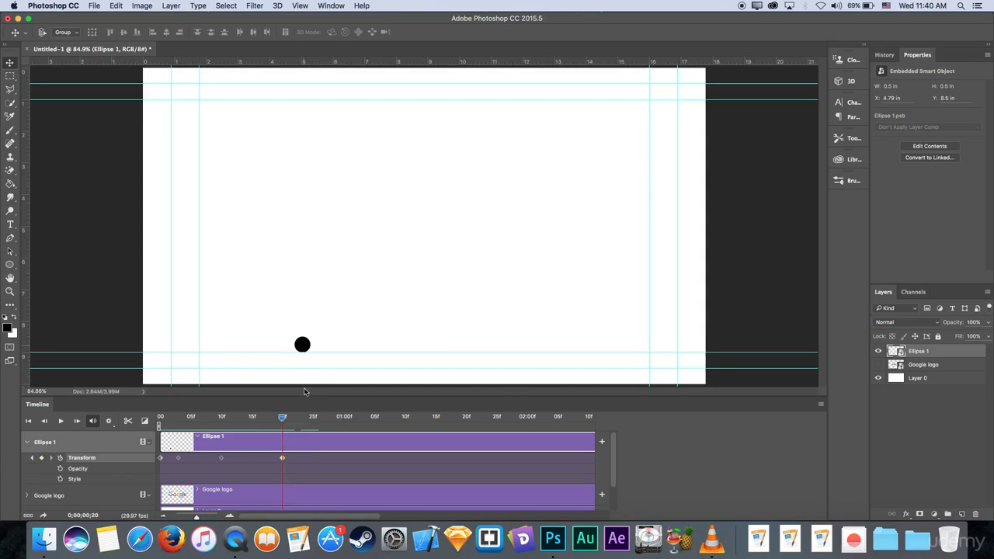
pyautogui.moveTo(309, 348); pyautogui.dragTo(314, 139)
pyautogui.moveTo(283, 422)
pyautogui.mouseDown()
pyautogui.moveTo(166, 425)
pyautogui.moveTo(277, 435)
pyautogui.mouseUp()
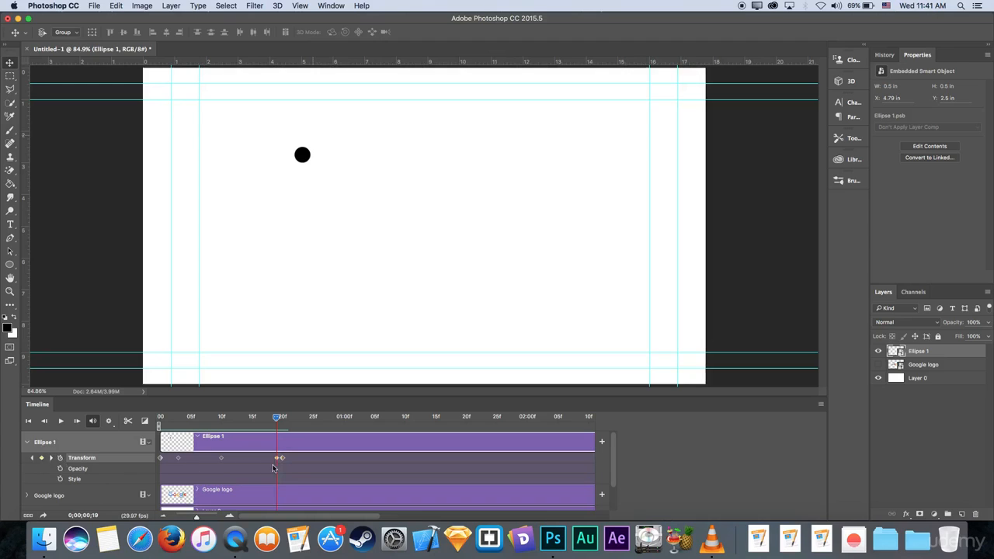
pyautogui.moveTo(278, 464); pyautogui.dragTo(246, 464)
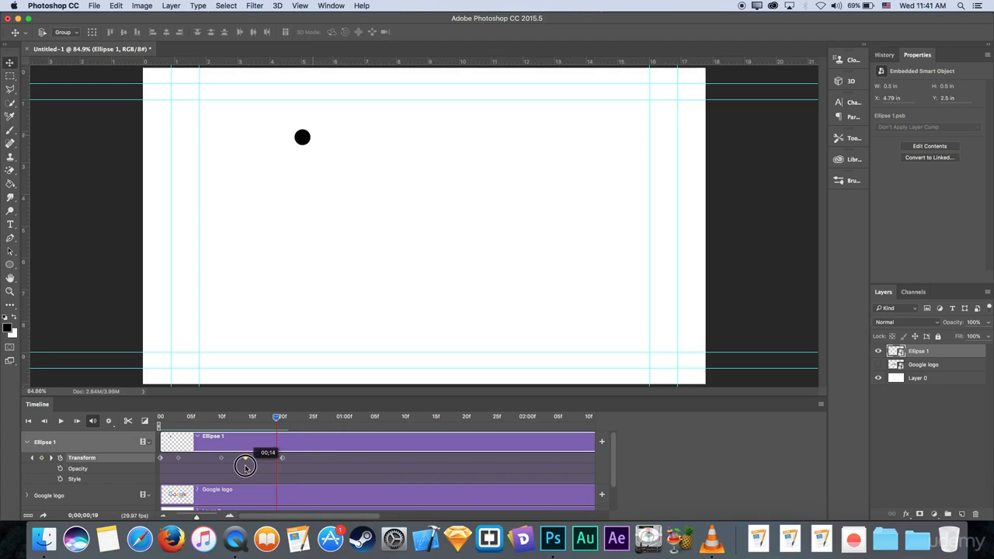
# - Keyframe the circle's Transform at frame 25, moved straight down to about Y 7.62 in, and add a frame 24 keyframe shifted to frame 22
pyautogui.moveTo(277, 422); pyautogui.dragTo(313, 432)
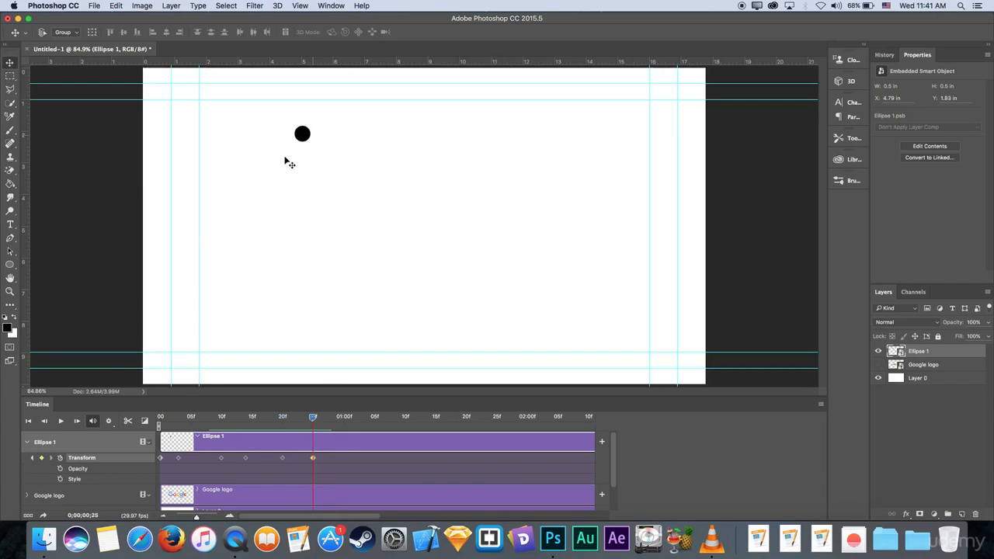
pyautogui.moveTo(302, 139); pyautogui.dragTo(307, 327)
pyautogui.moveTo(315, 423); pyautogui.dragTo(309, 423)
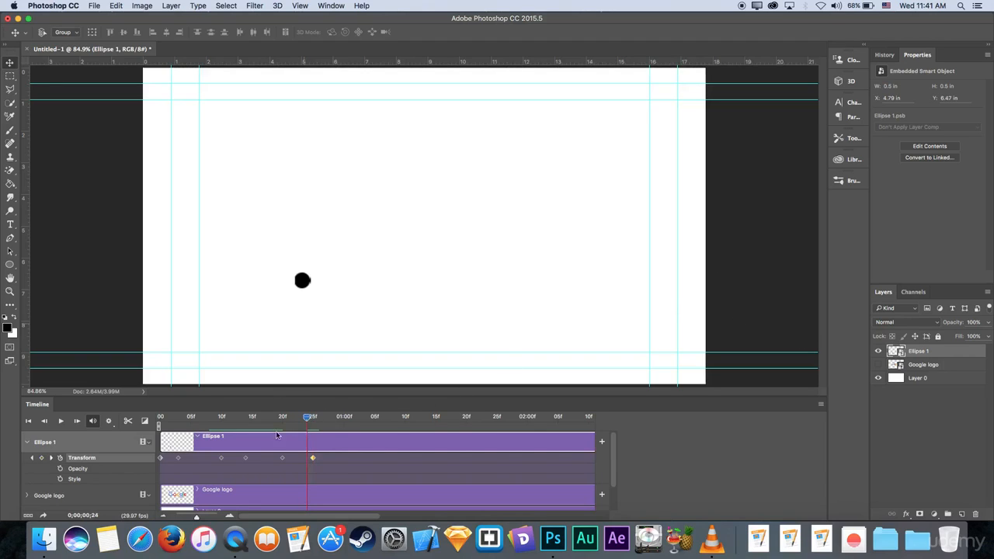
pyautogui.click(42, 458)
pyautogui.moveTo(309, 460); pyautogui.dragTo(296, 467)
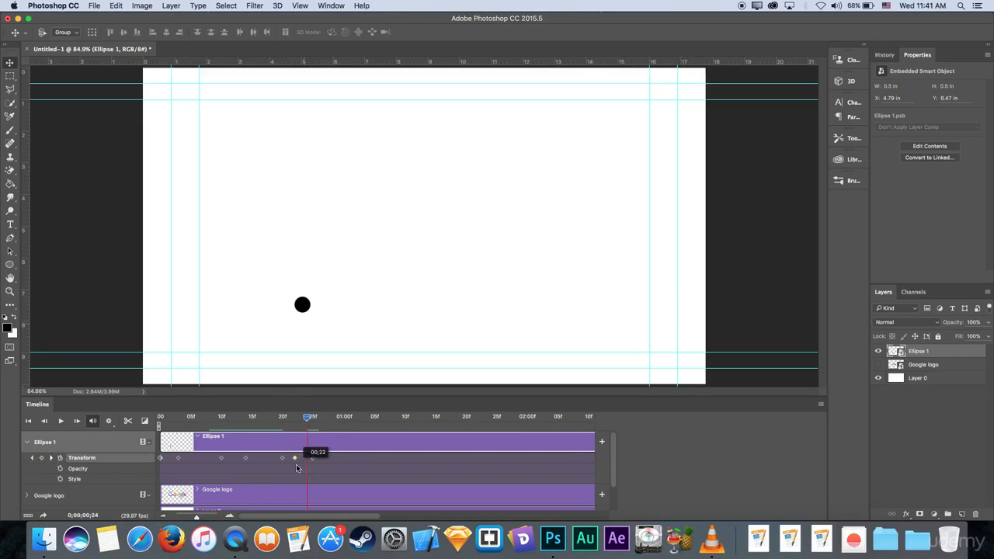
# - Show the Google logo layer, preview the circle's bounce with and without it, and return the playhead to frame 25
pyautogui.press('space')
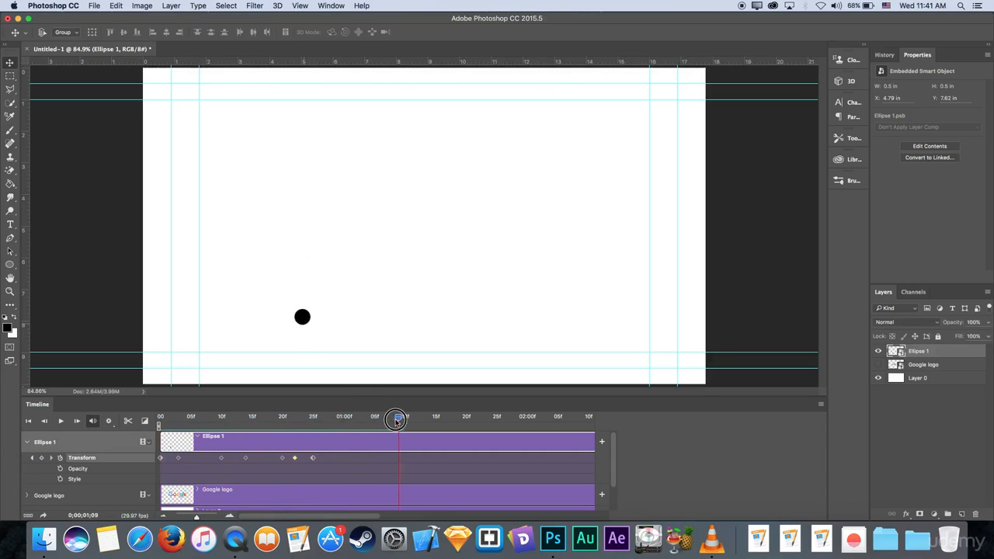
pyautogui.moveTo(395, 416); pyautogui.dragTo(312, 438)
pyautogui.click(878, 365)
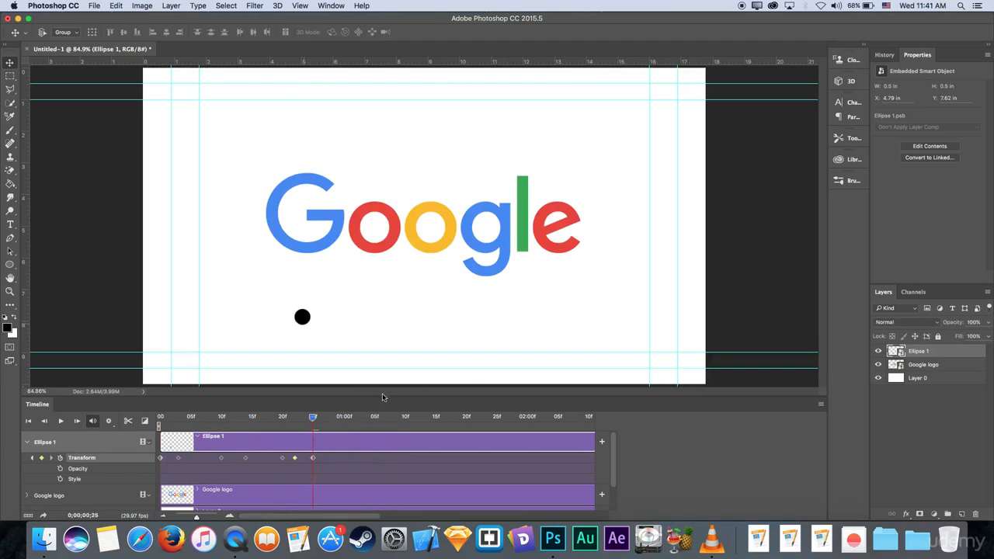
pyautogui.press('space')
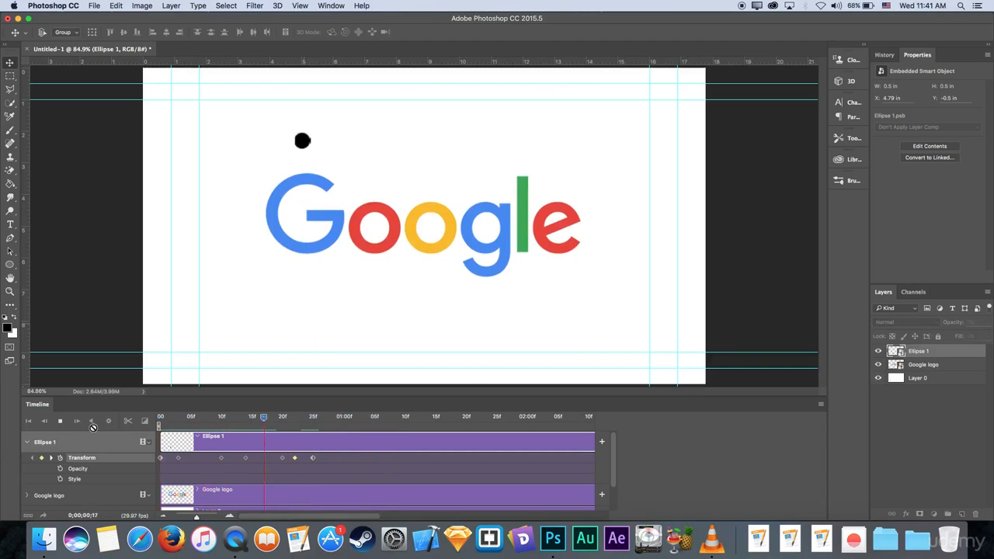
pyautogui.moveTo(344, 425); pyautogui.dragTo(312, 426)
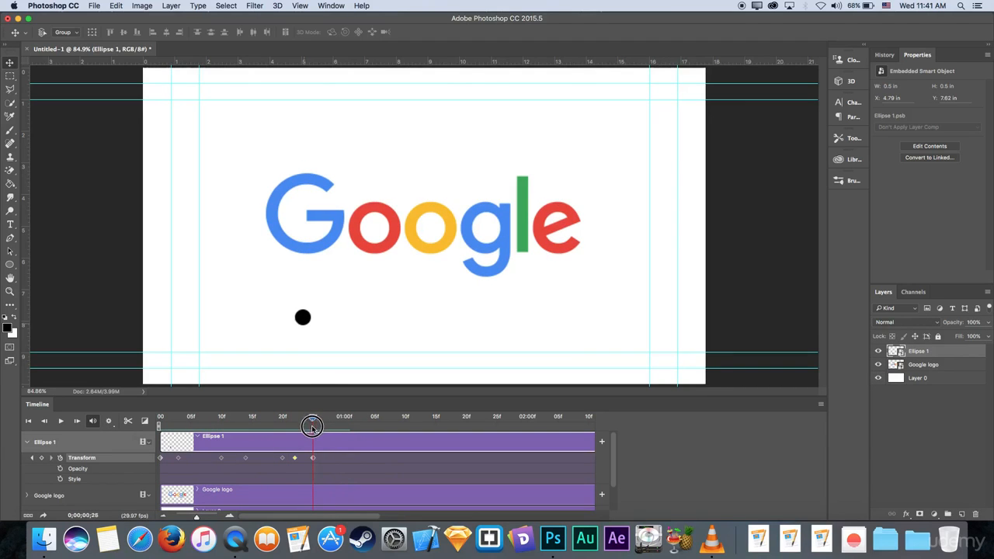